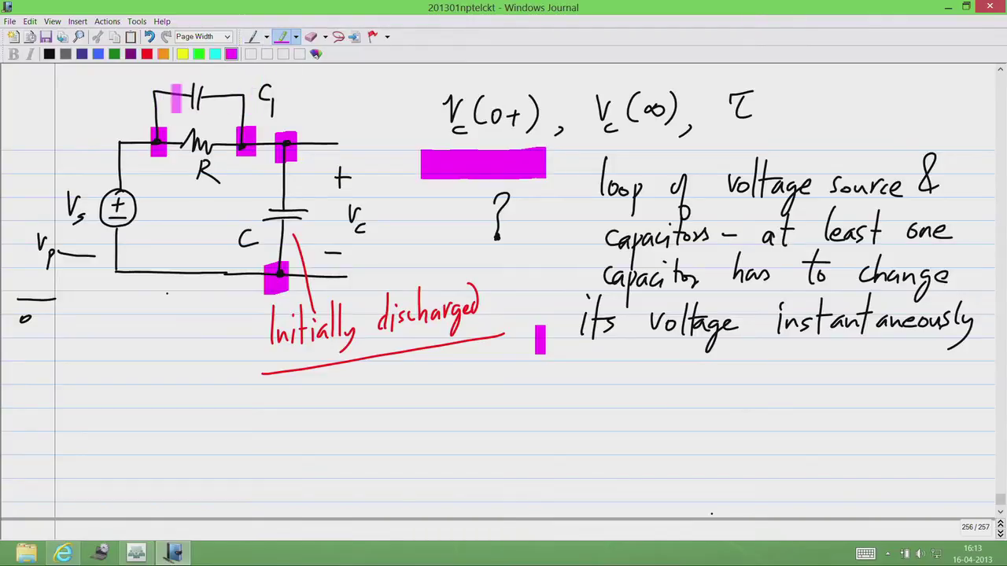
click(529, 388)
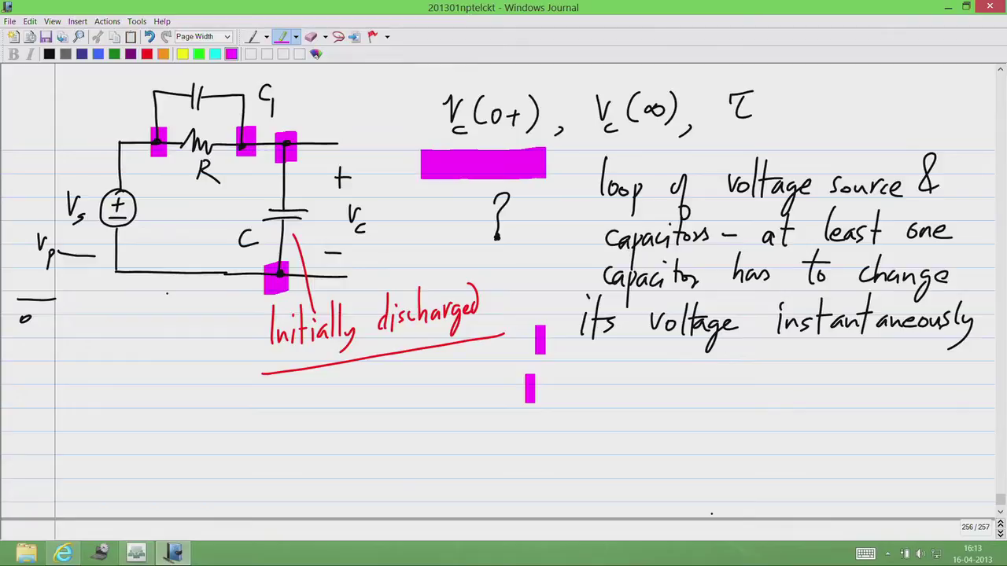
drag(550, 343, 556, 515)
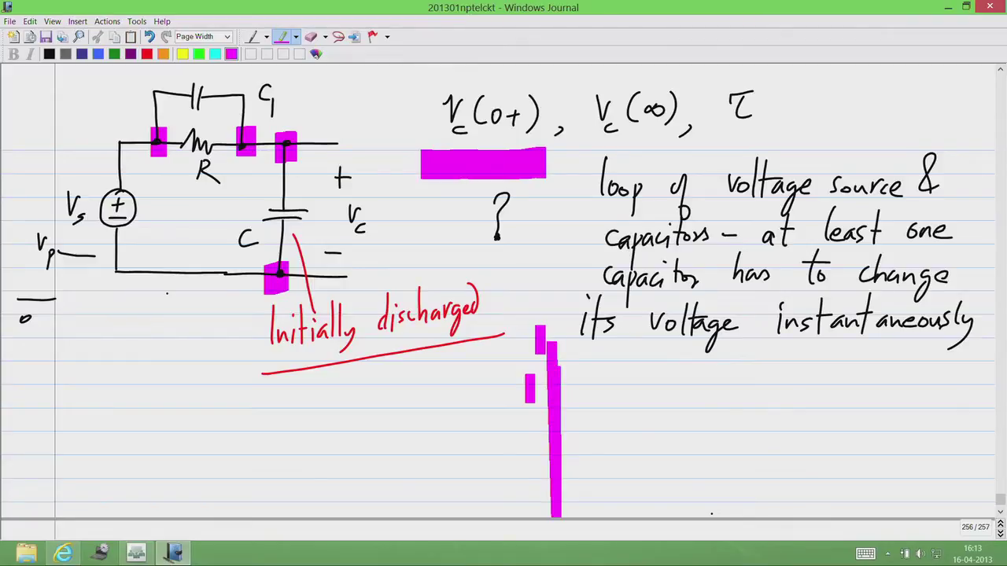
click(566, 275)
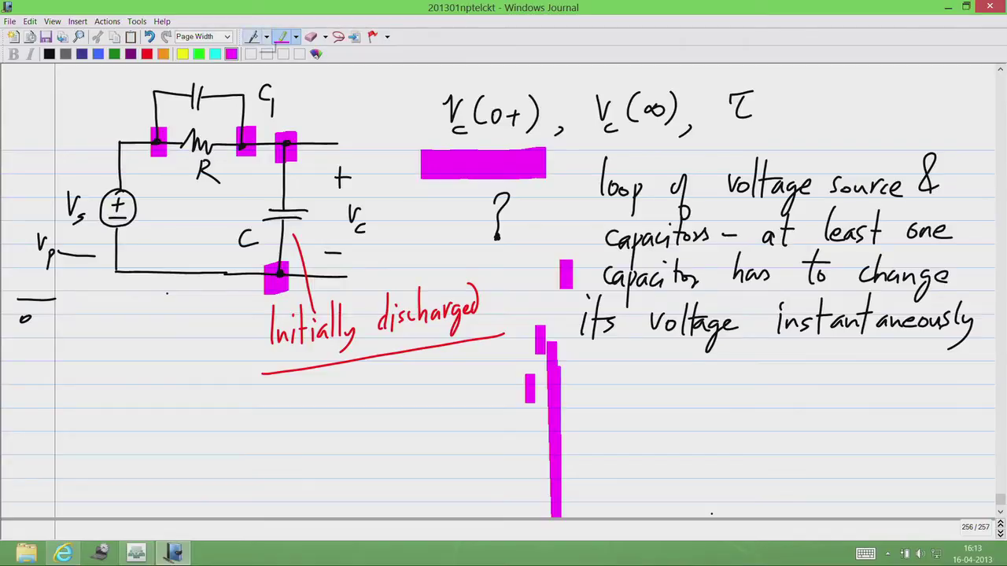
click(254, 37)
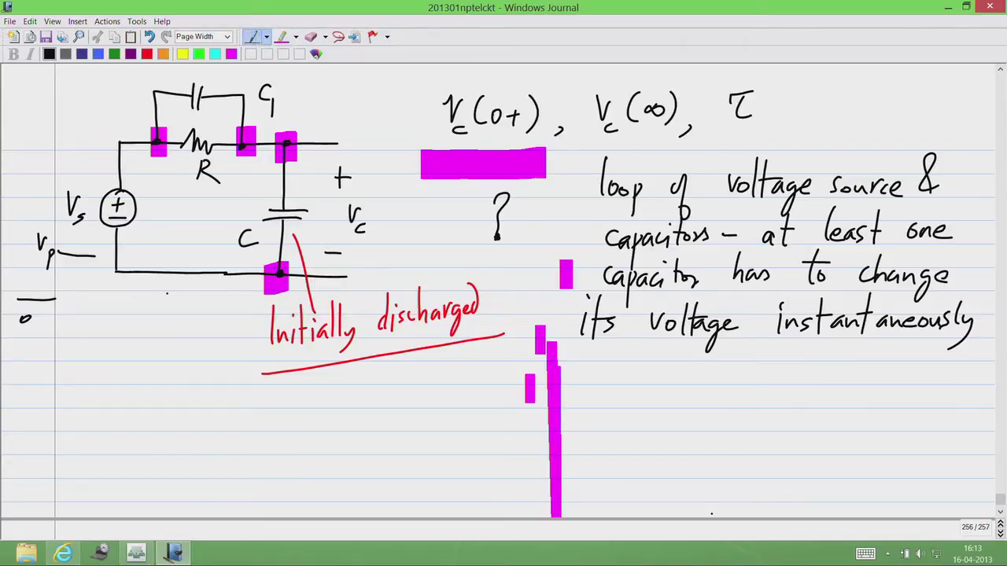
click(312, 37)
drag(566, 275, 557, 367)
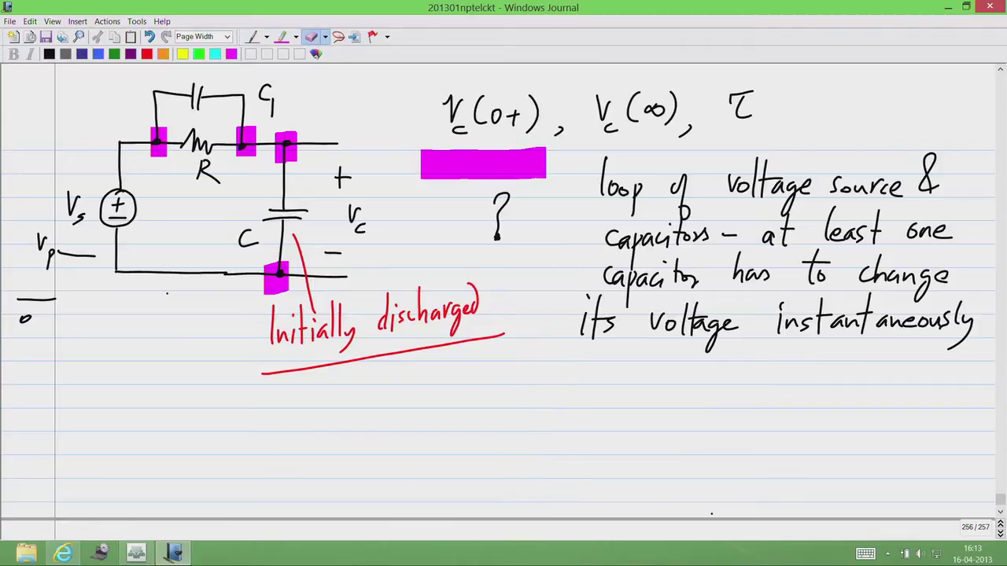
click(252, 36)
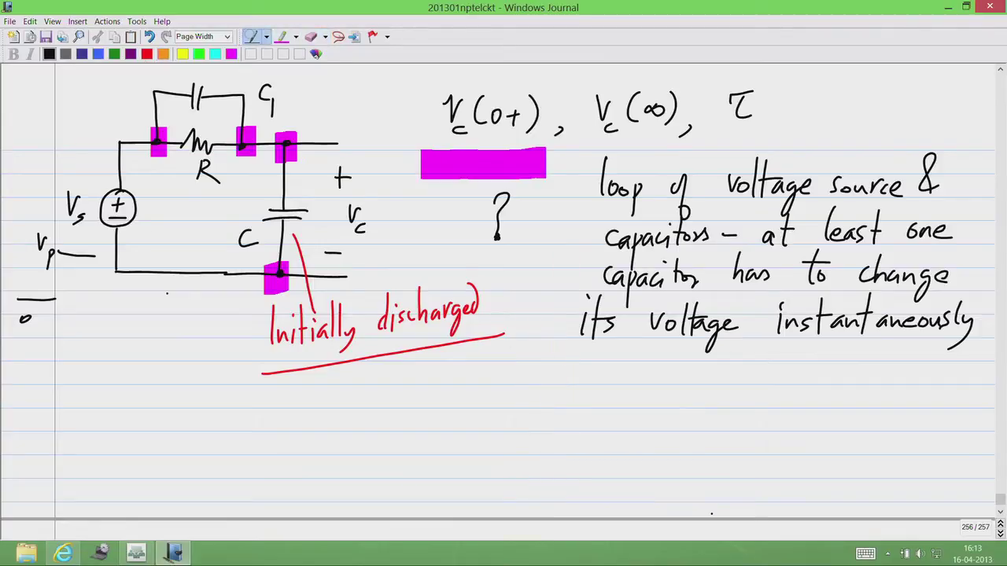
Underline the 'its voltage instantaneously' line in black ink
click(146, 54)
click(49, 54)
drag(530, 354, 983, 349)
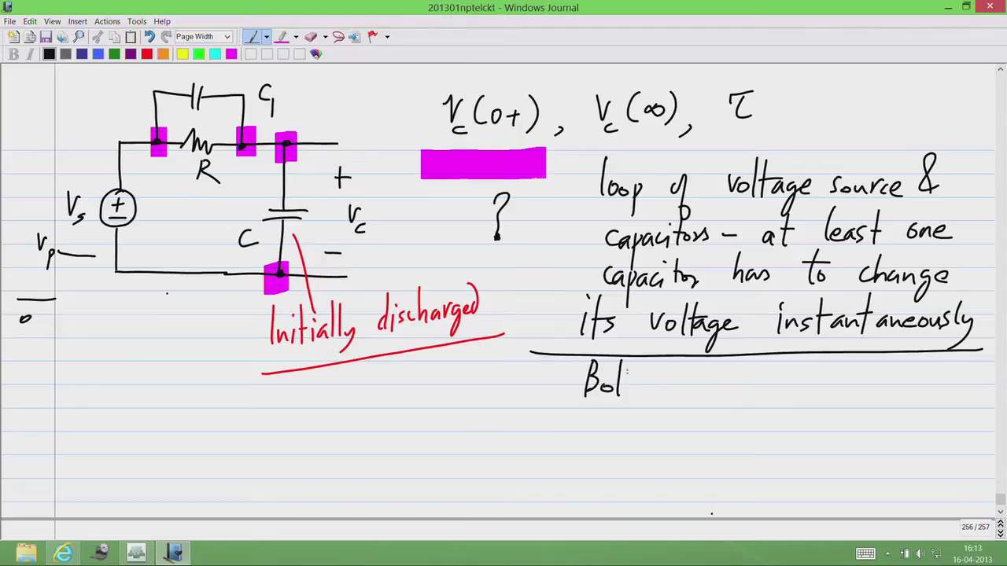
Write the new note 'Both C & C1 have to change their voltages'
drag(716, 381, 723, 389)
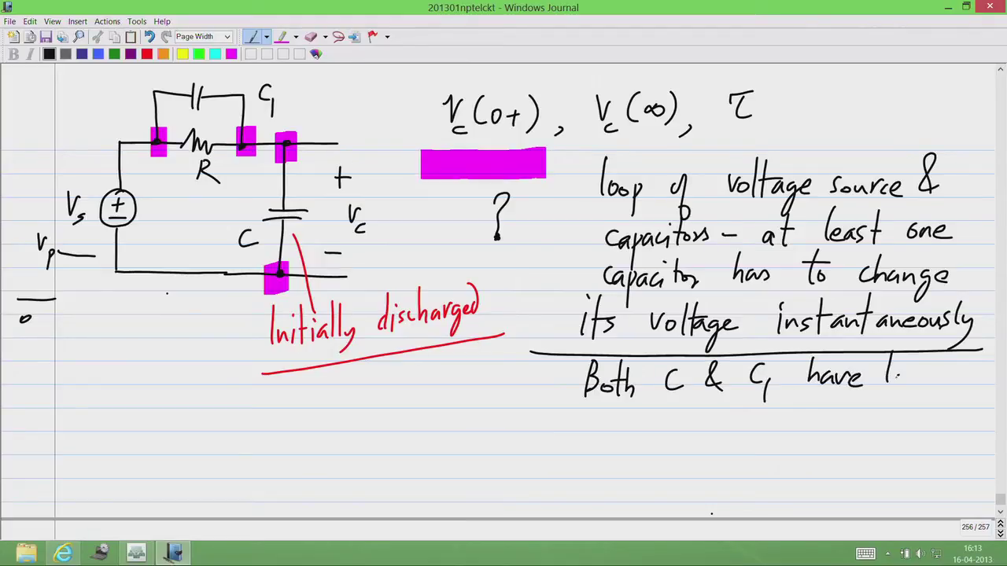
mouse_move(580, 420)
mouse_down()
mouse_move(580, 433)
mouse_move(593, 433)
mouse_up()
mouse_move(594, 432)
mouse_down()
mouse_move(604, 422)
mouse_move(628, 456)
mouse_move(658, 431)
mouse_up()
drag(696, 403, 698, 434)
mouse_move(706, 401)
mouse_down()
mouse_move(700, 432)
mouse_move(737, 425)
mouse_up()
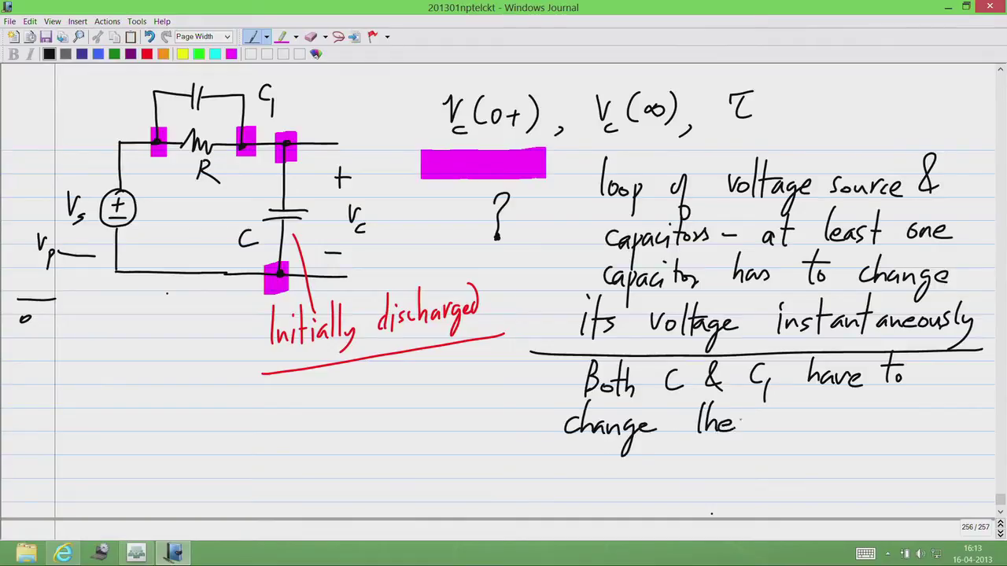
drag(812, 417, 817, 421)
mouse_move(825, 398)
mouse_down()
mouse_move(823, 434)
mouse_move(860, 460)
mouse_up()
drag(880, 424, 890, 430)
drag(903, 417, 897, 434)
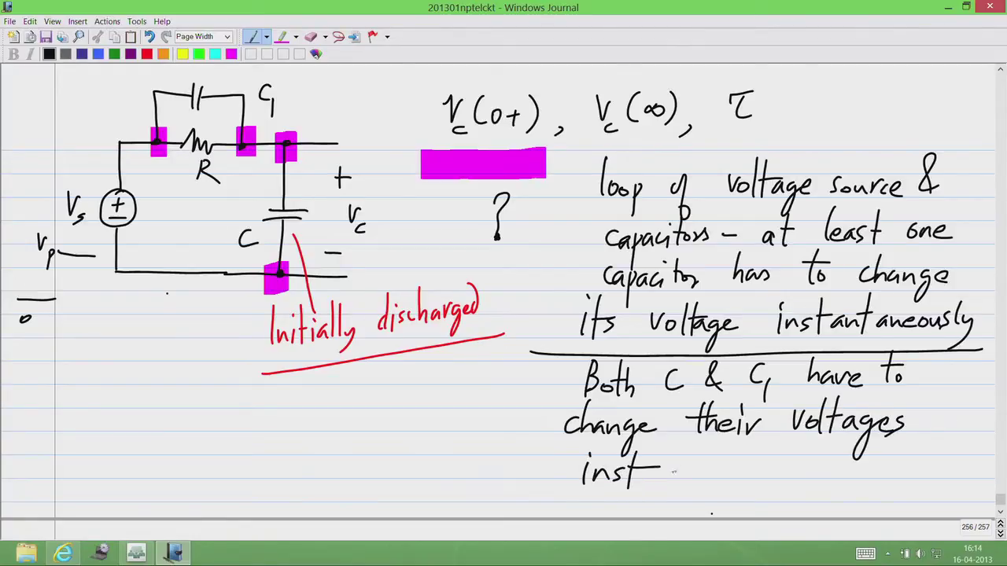
Finish the note with 'instantaneously' and underline the whole note
drag(667, 470, 676, 478)
mouse_move(684, 442)
mouse_down()
mouse_move(683, 480)
mouse_move(711, 458)
mouse_up()
drag(704, 467, 697, 478)
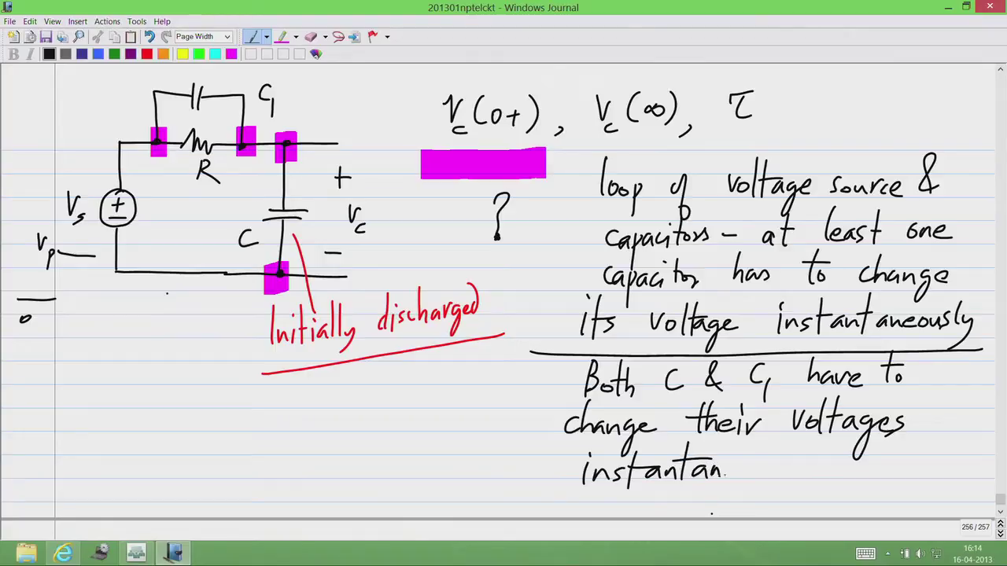
drag(785, 449, 779, 481)
drag(788, 469, 780, 497)
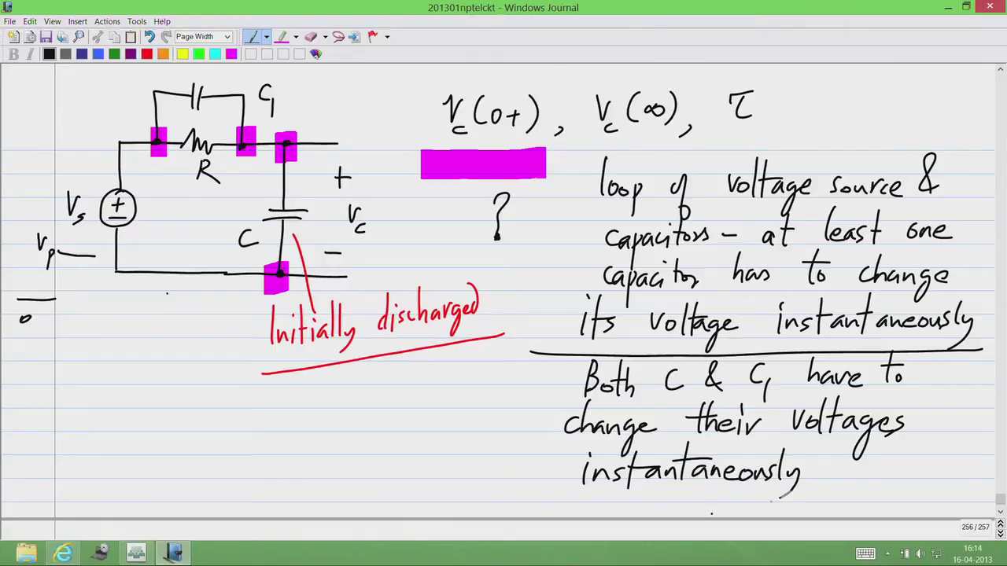
drag(535, 502, 983, 513)
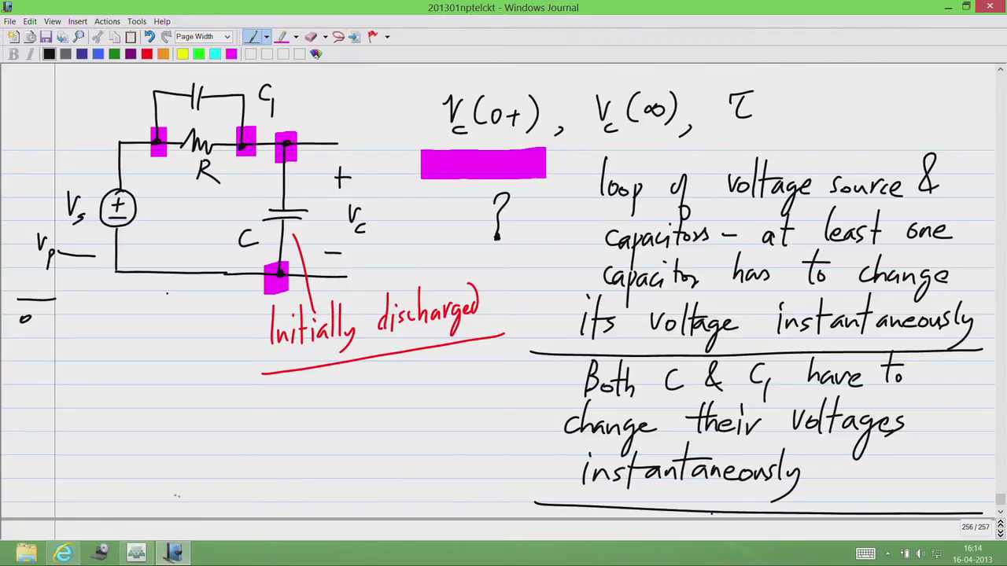
Sketch a new voltage source with its wire below the note and label it Vs
mouse_move(109, 364)
mouse_down()
mouse_move(109, 421)
mouse_move(129, 429)
mouse_move(111, 420)
mouse_up()
drag(100, 441, 117, 440)
mouse_move(110, 431)
mouse_down()
mouse_move(124, 463)
mouse_move(100, 510)
mouse_up()
drag(136, 430, 151, 429)
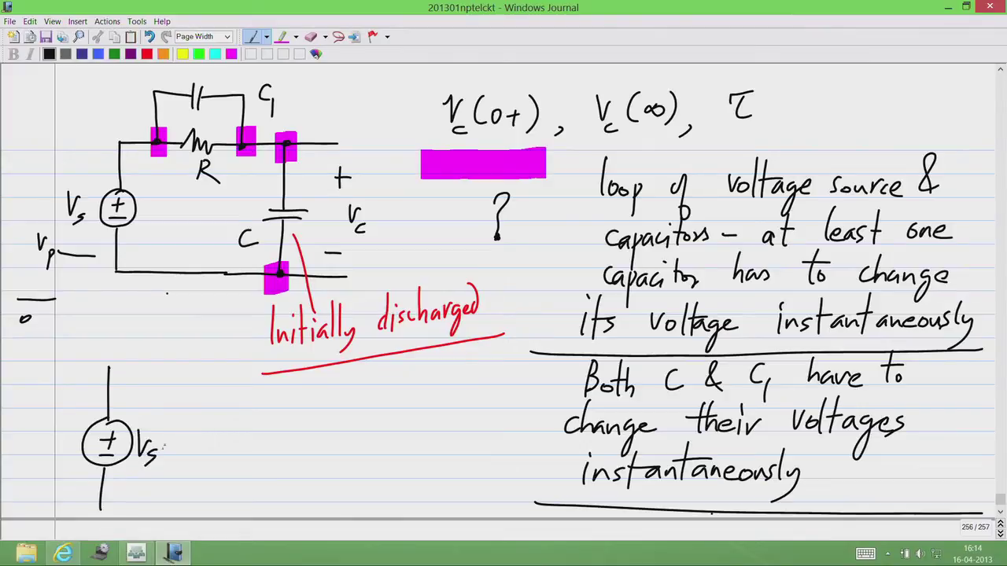
Draw the top wire with C1, capacitor C down to the bottom wire, and close the loop
click(281, 36)
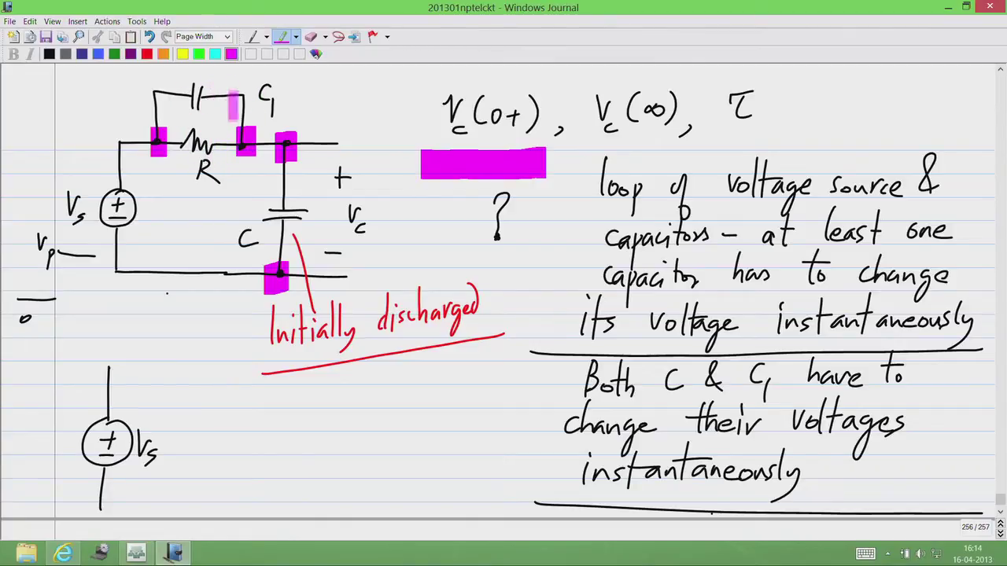
click(252, 36)
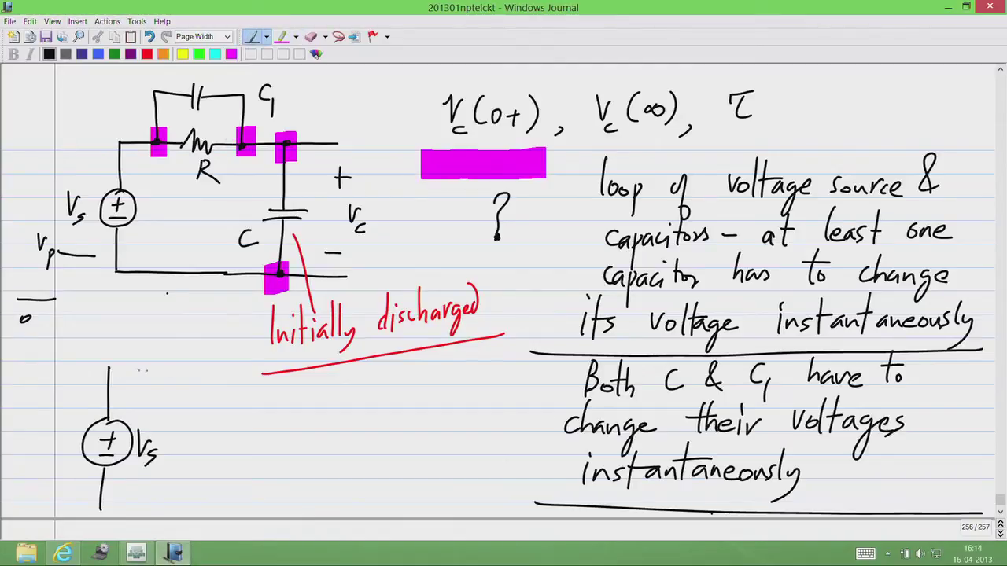
mouse_move(149, 370)
mouse_down()
mouse_move(208, 368)
mouse_move(193, 367)
mouse_move(201, 392)
mouse_up()
drag(203, 374, 283, 375)
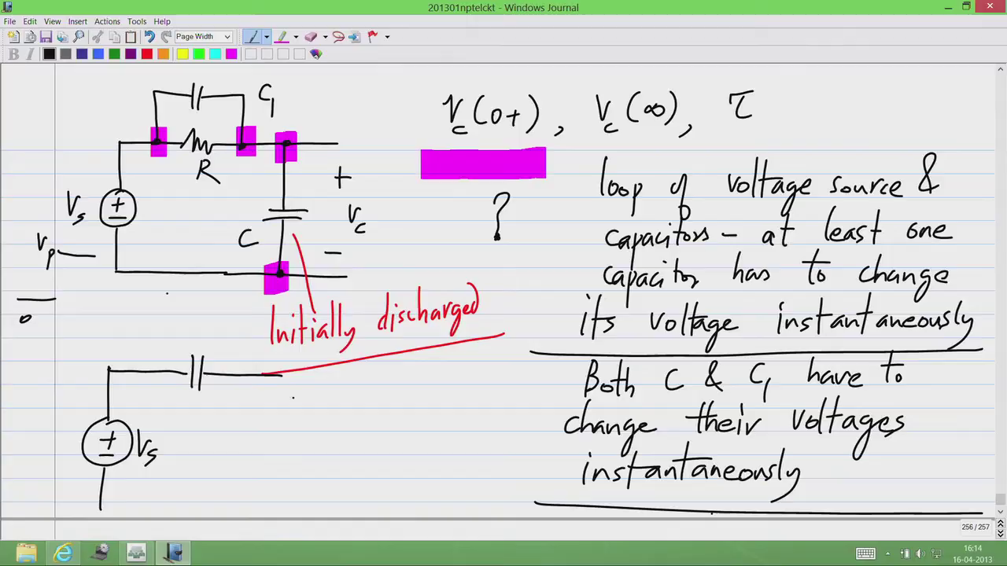
drag(278, 450, 276, 503)
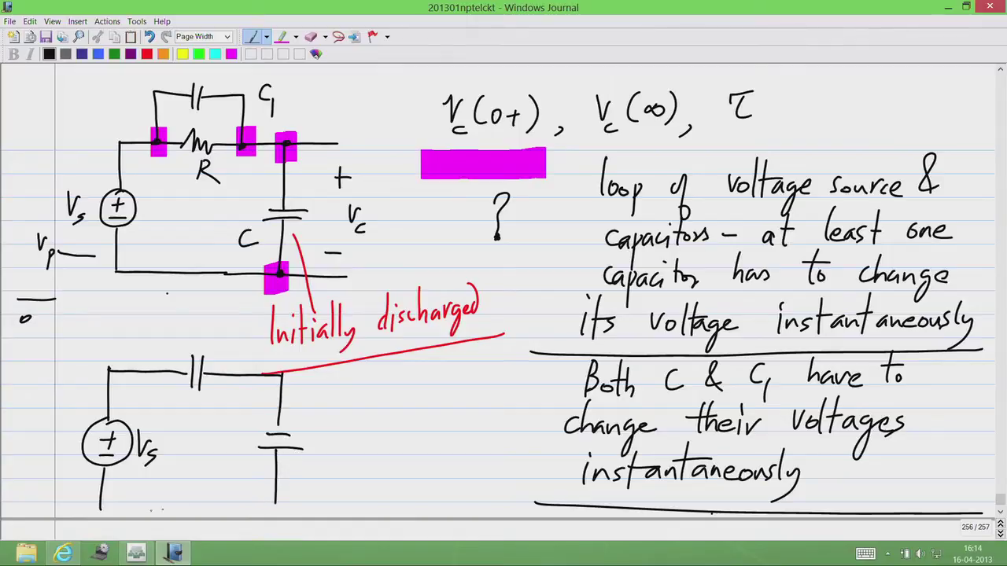
drag(100, 506, 275, 504)
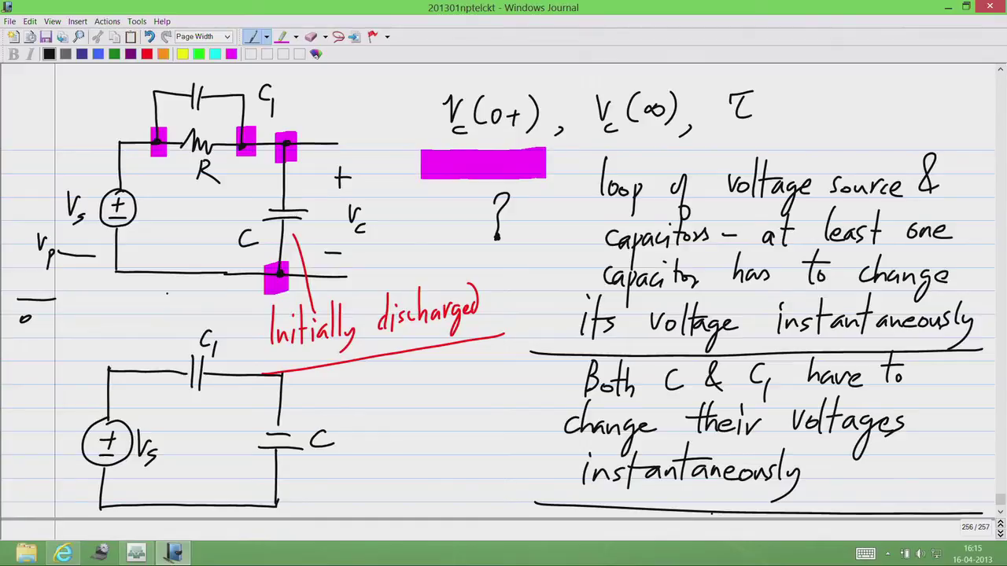
click(282, 36)
drag(105, 504, 109, 470)
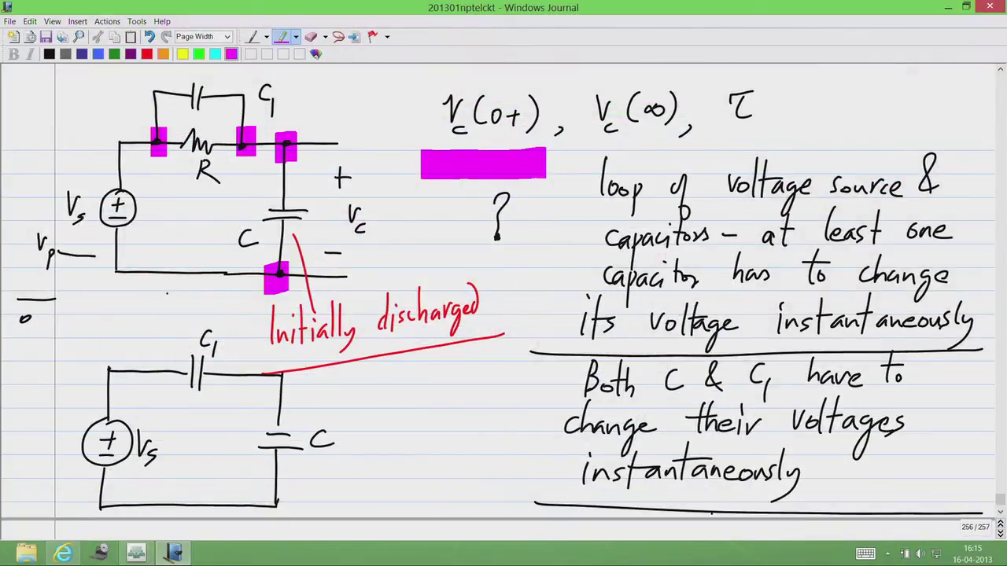
Mark the Vp line above the source and the 0 reference line beside it
drag(320, 197, 320, 223)
click(252, 36)
drag(11, 431, 56, 430)
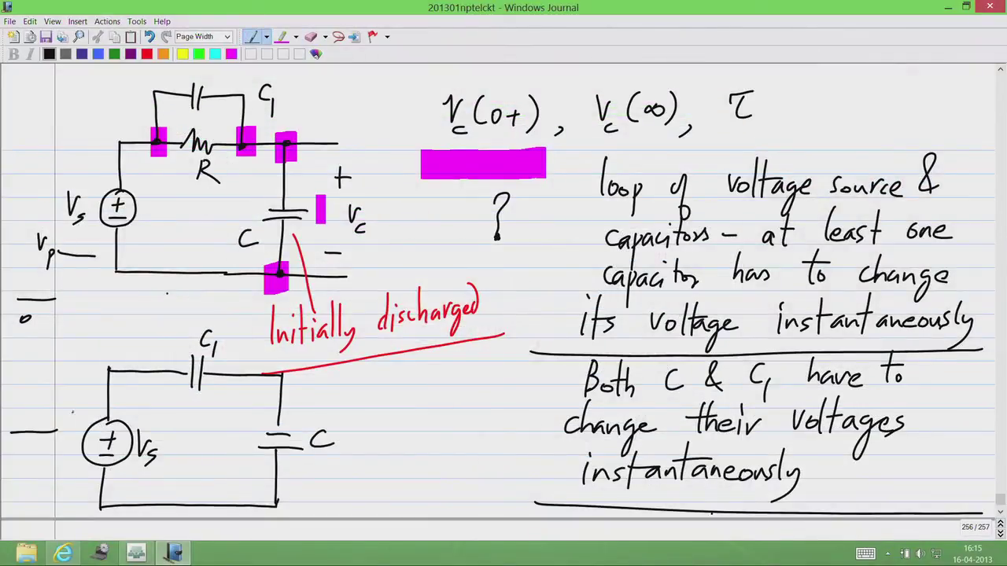
drag(61, 362, 100, 364)
Extend the top and bottom wires rightward and draw a line linking the note to C
drag(313, 380, 371, 380)
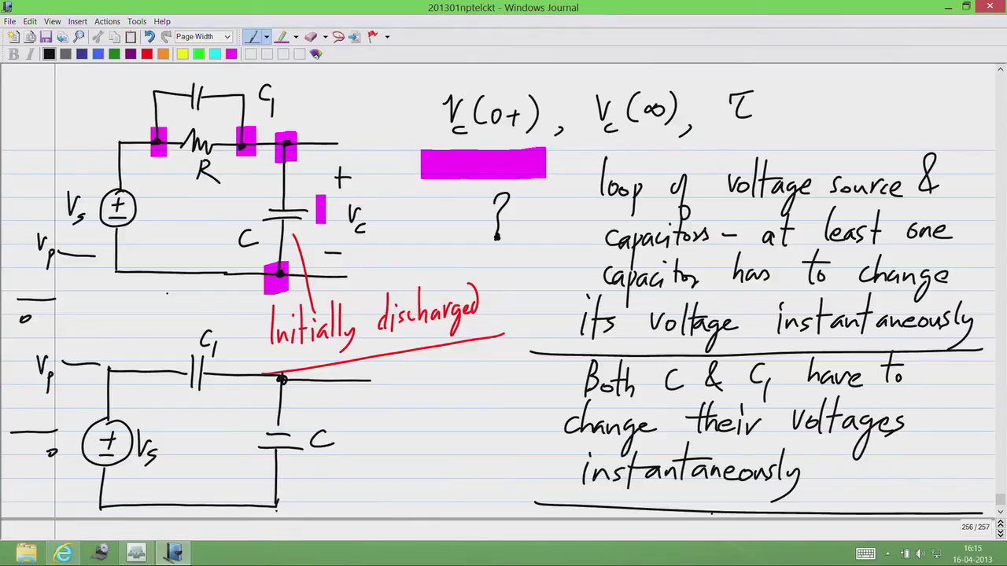
drag(277, 508, 375, 508)
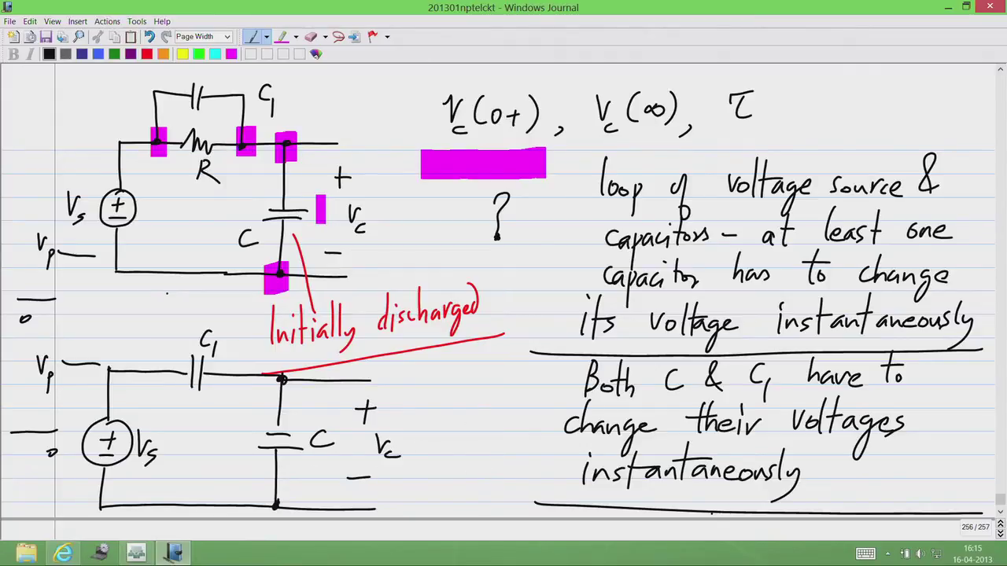
drag(292, 416, 341, 368)
click(146, 54)
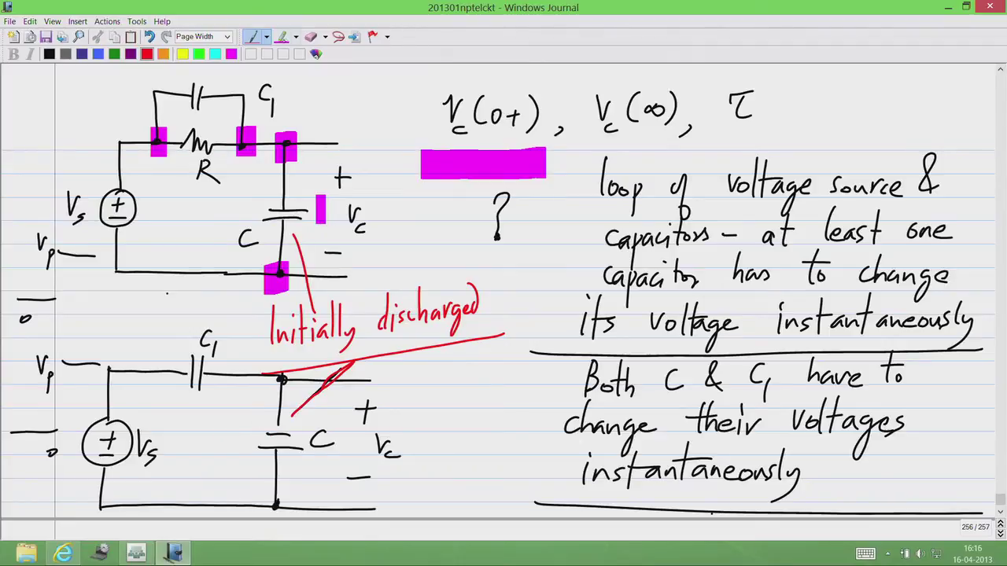
click(281, 36)
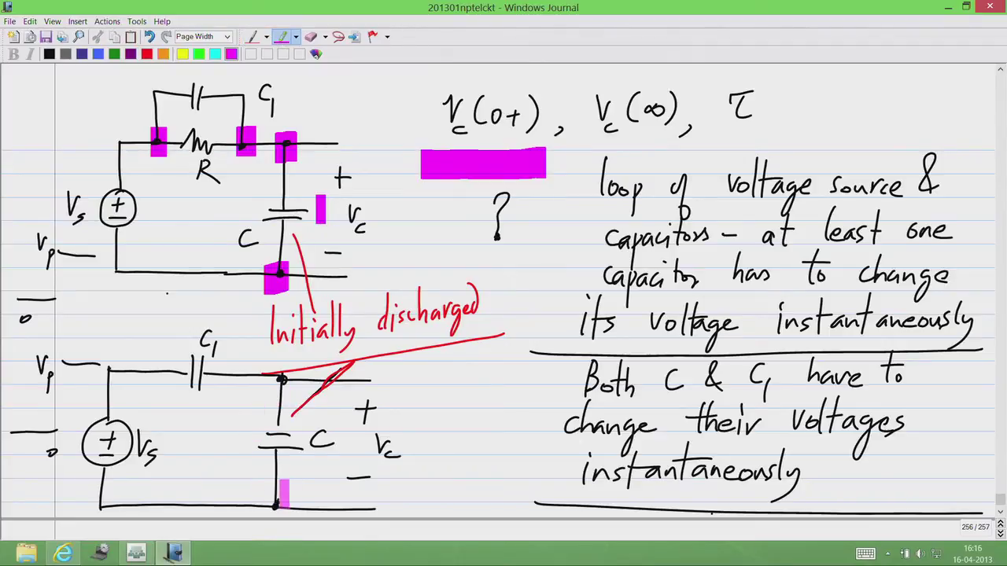